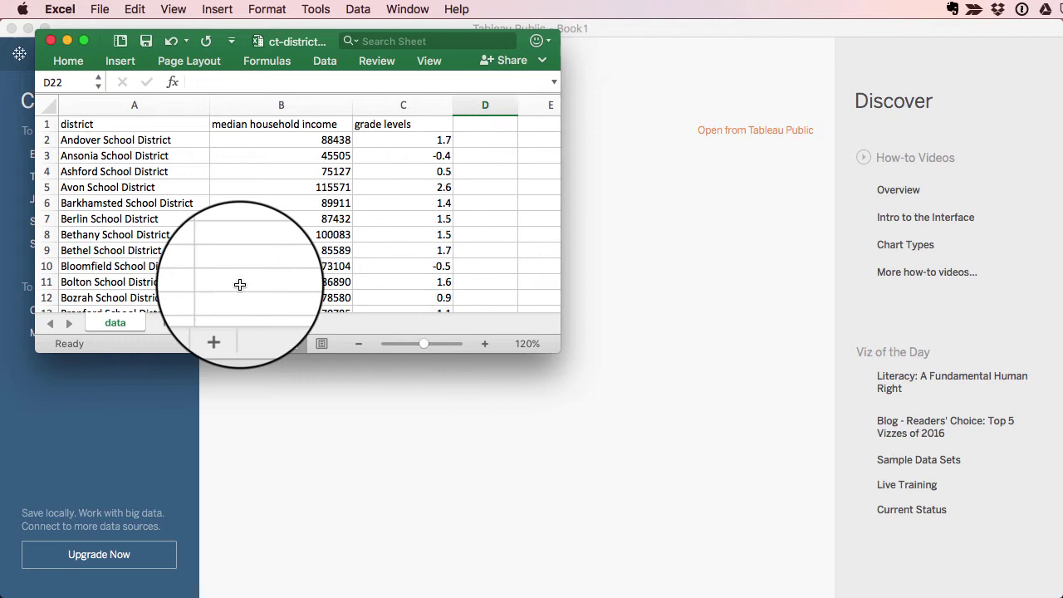
Review the notes and district data sheets in Excel, then close the workbook
{"action": "left_click", "coordinate": [161, 324]}
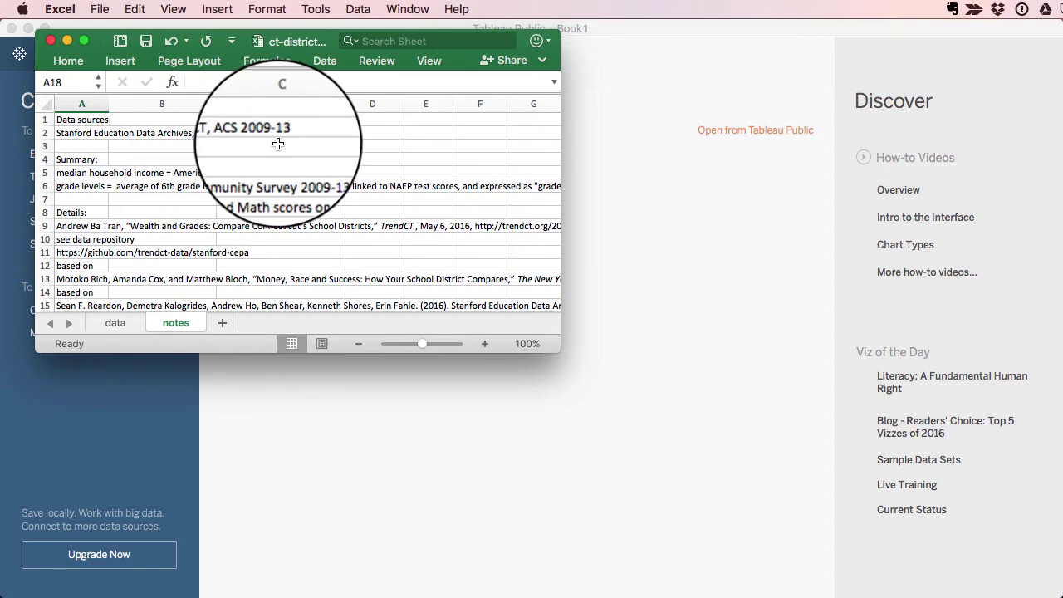
{"action": "left_click", "coordinate": [113, 323]}
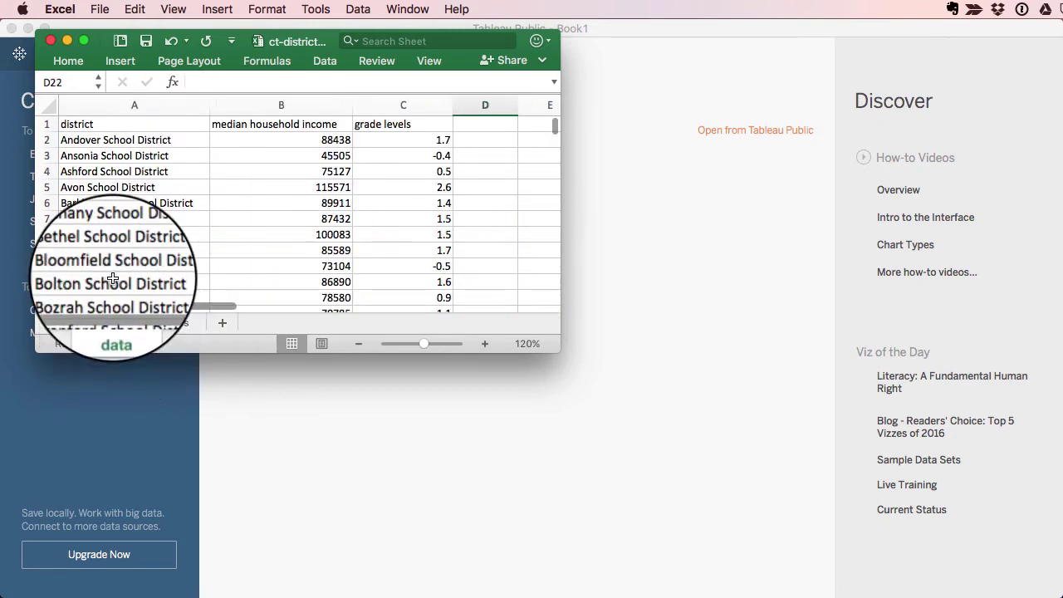
{"action": "left_click", "coordinate": [49, 31]}
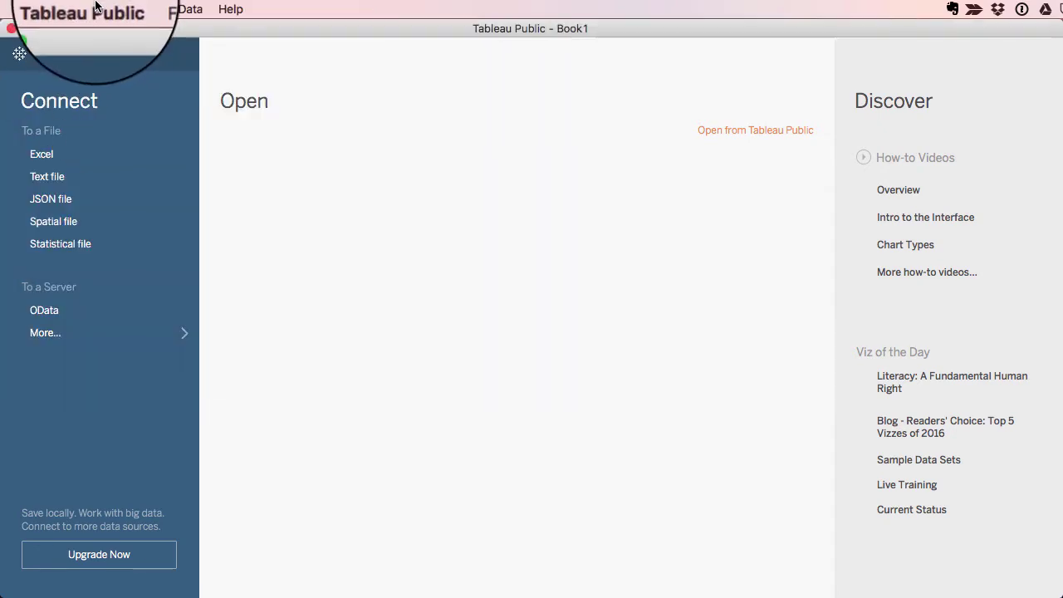
Check the Tableau Public version info and browse the extra server connectors before returning to Connect
{"action": "left_click", "coordinate": [95, 8]}
{"action": "left_click", "coordinate": [92, 27]}
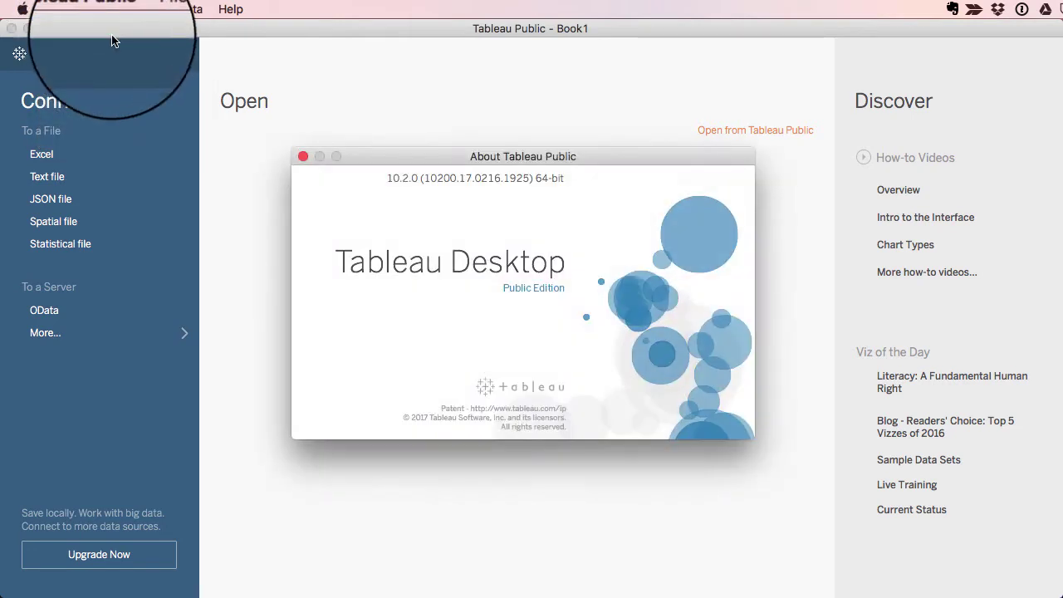
{"action": "left_click", "coordinate": [302, 156]}
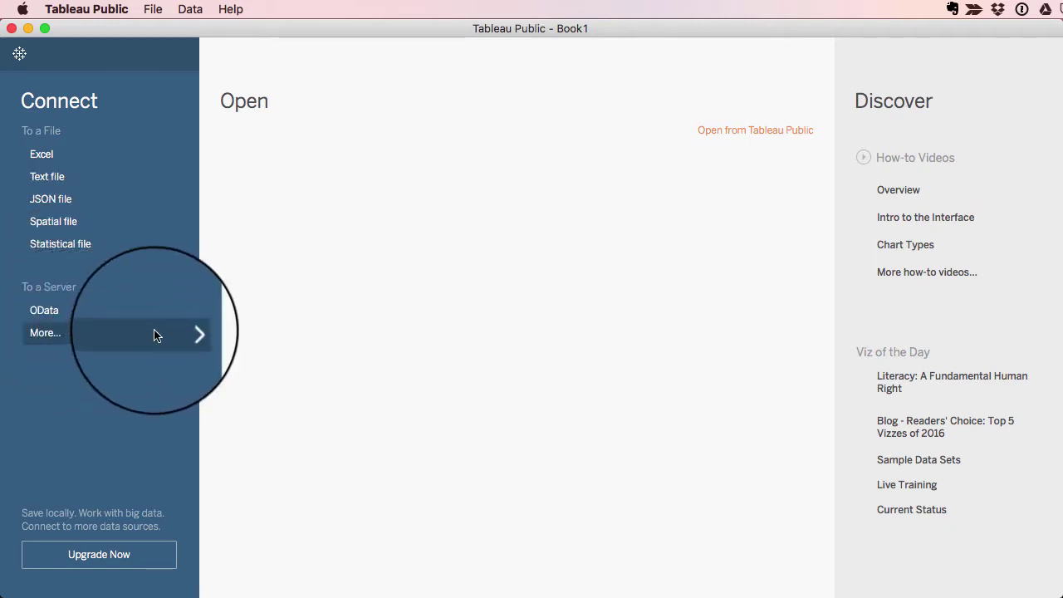
{"action": "left_click", "coordinate": [175, 334]}
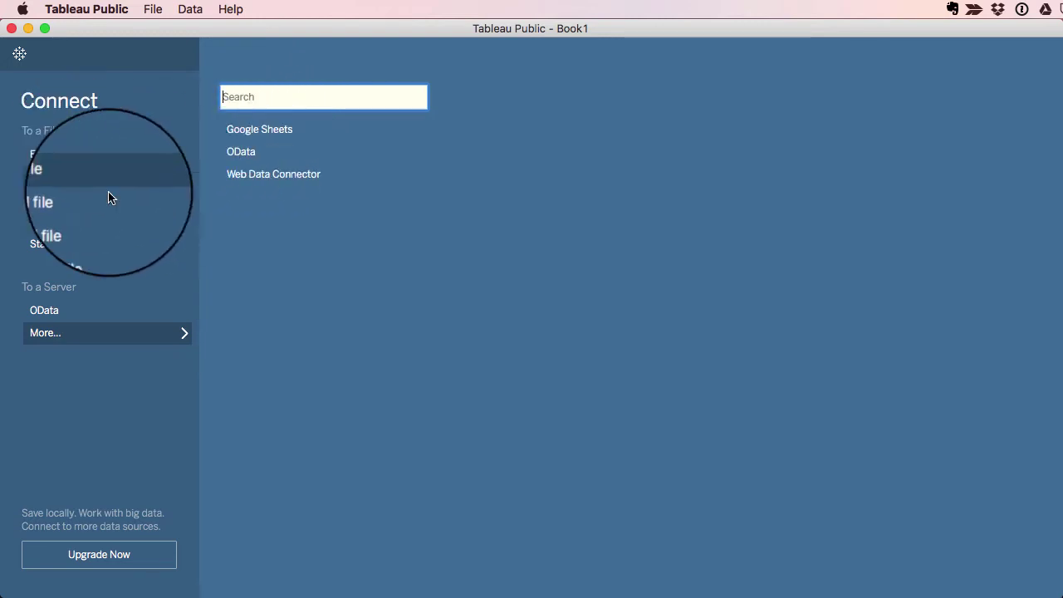
{"action": "left_click", "coordinate": [179, 333]}
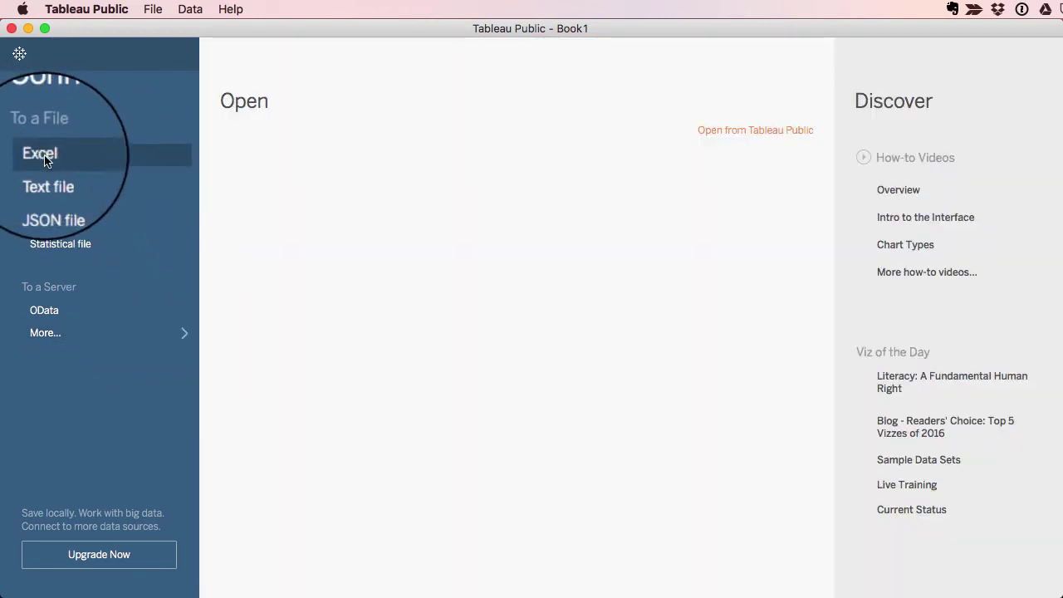
Open ct-districts-income-grades-2009-13.xlsx from Excel and drag its data sheet onto the canvas
{"action": "left_click", "coordinate": [45, 156]}
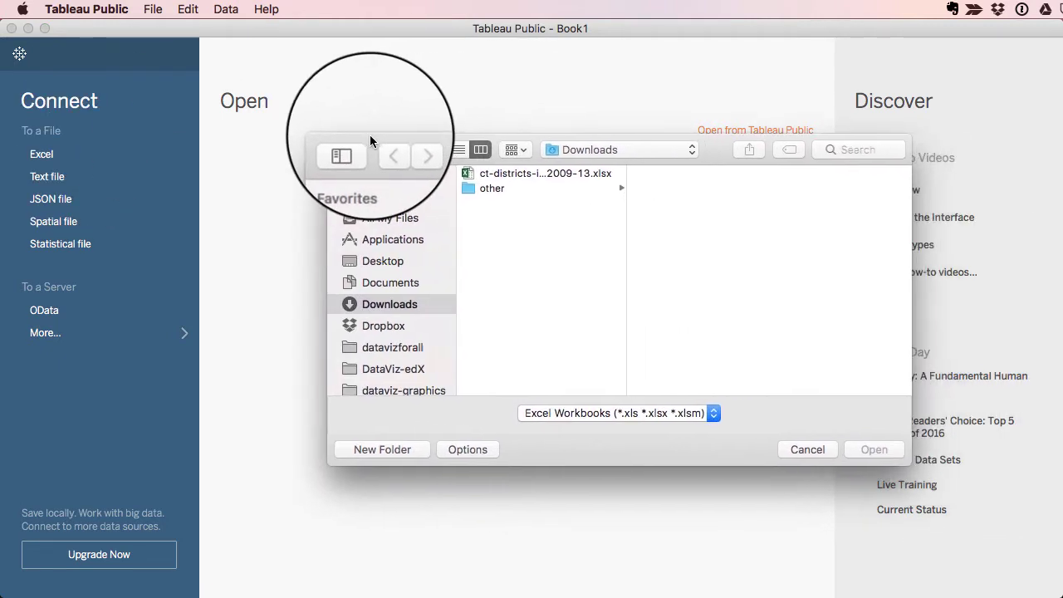
{"action": "left_click", "coordinate": [525, 175]}
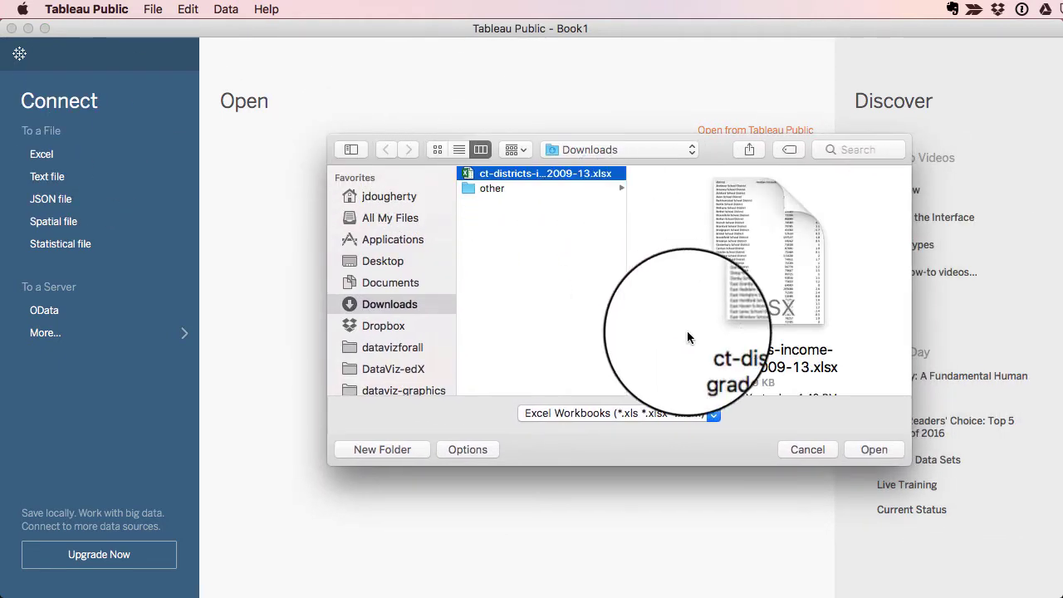
{"action": "left_click", "coordinate": [874, 450]}
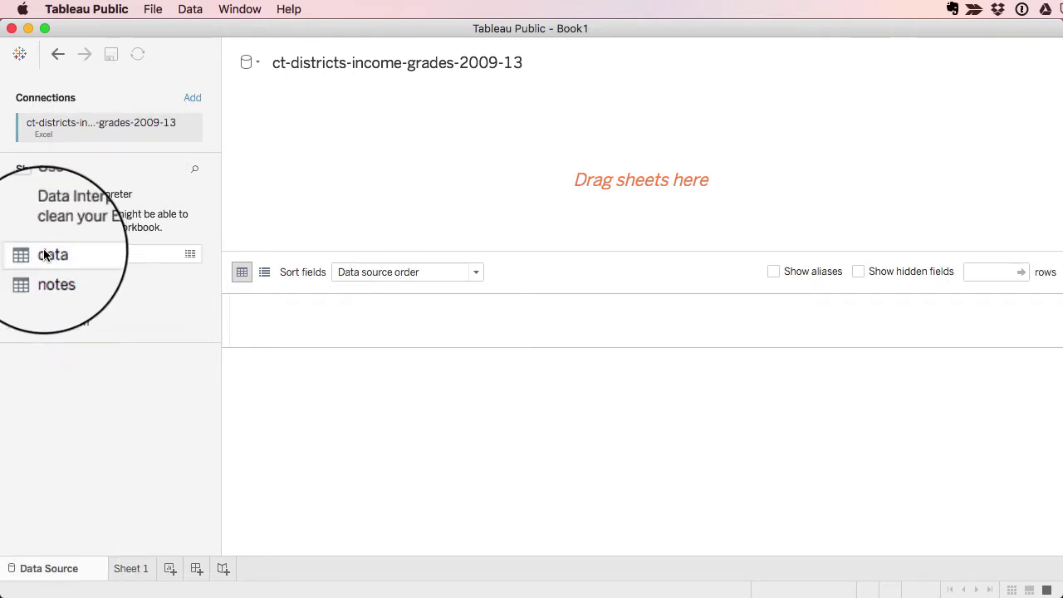
{"action": "left_click_drag", "start_coordinate": [45, 255], "coordinate": [658, 178]}
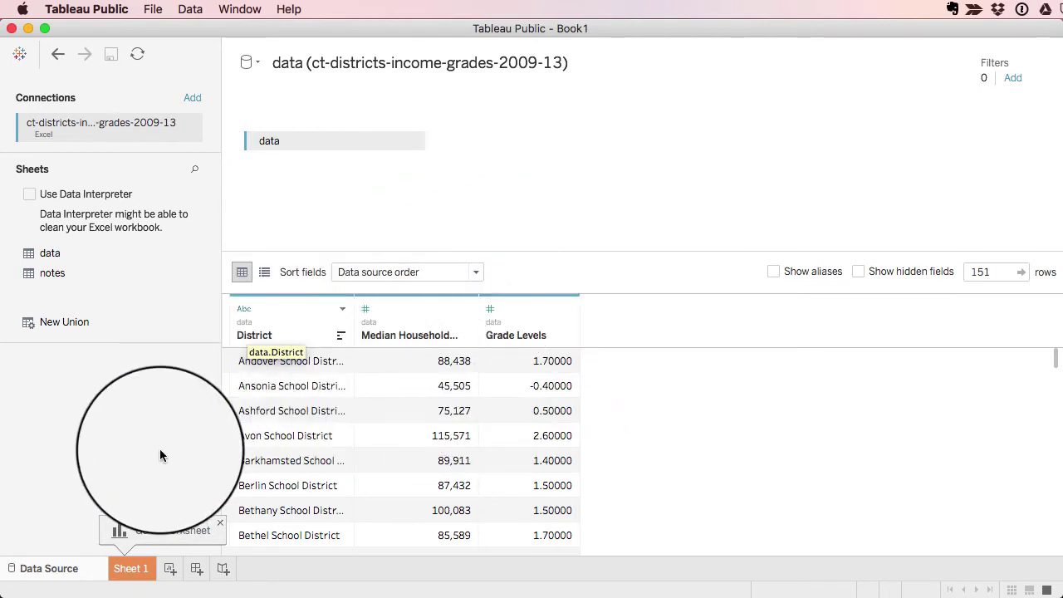
{"action": "left_click", "coordinate": [131, 568]}
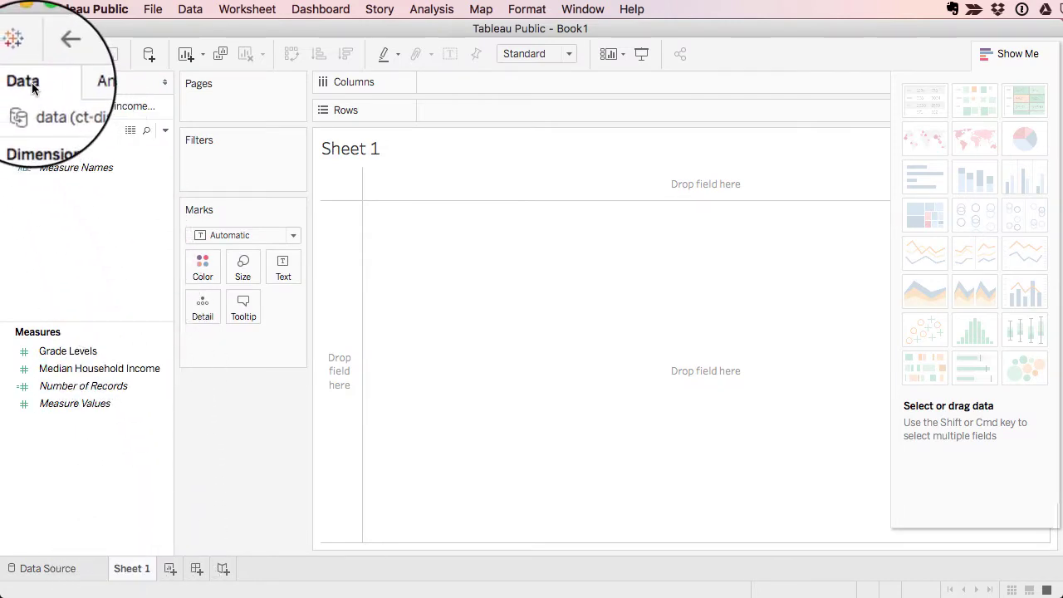
{"action": "left_click", "coordinate": [57, 154]}
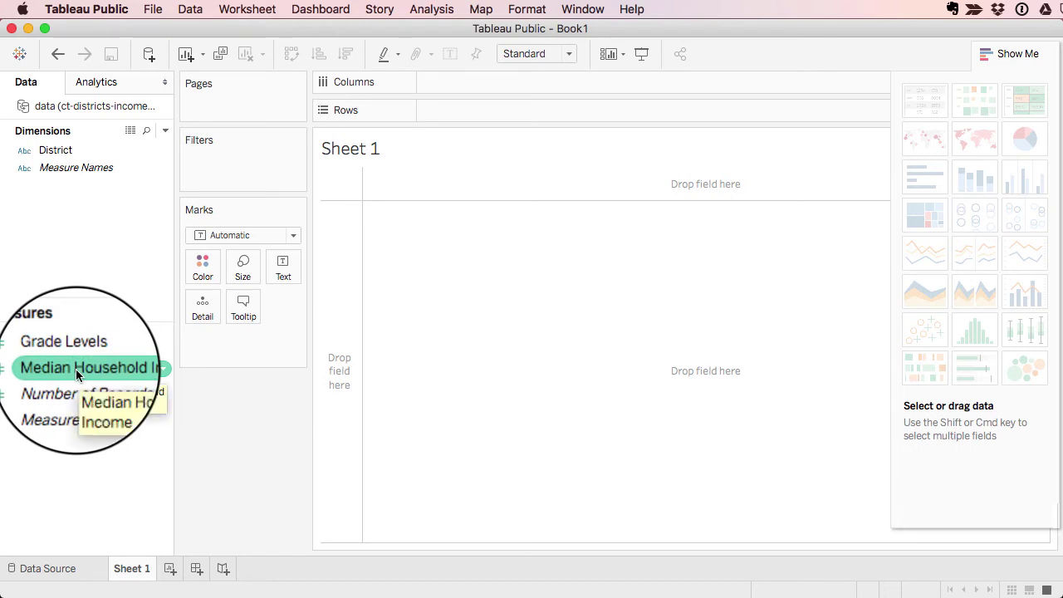
{"action": "left_click", "coordinate": [49, 569]}
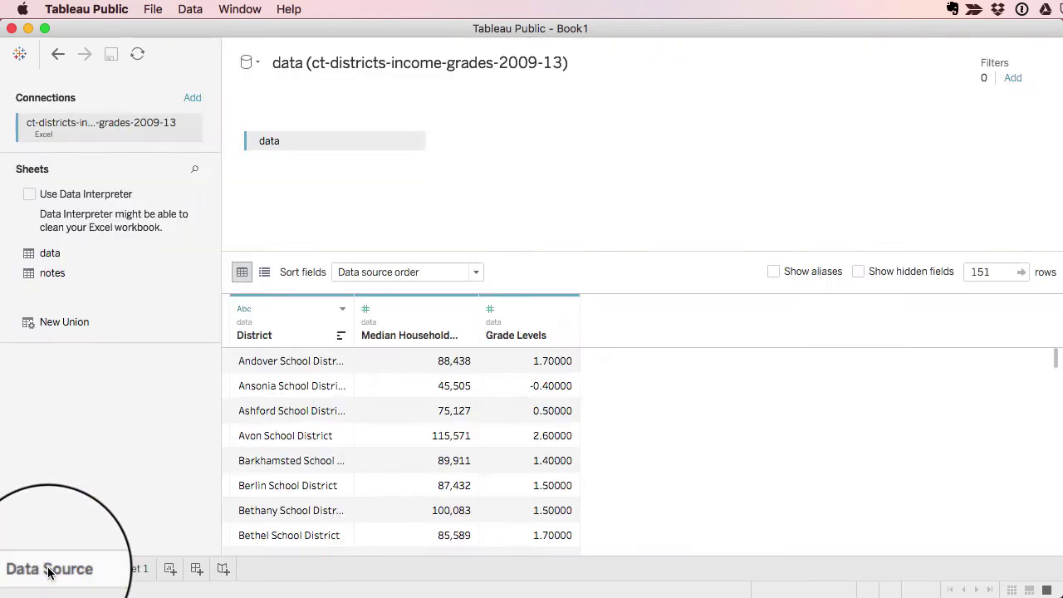
{"action": "left_click", "coordinate": [133, 570]}
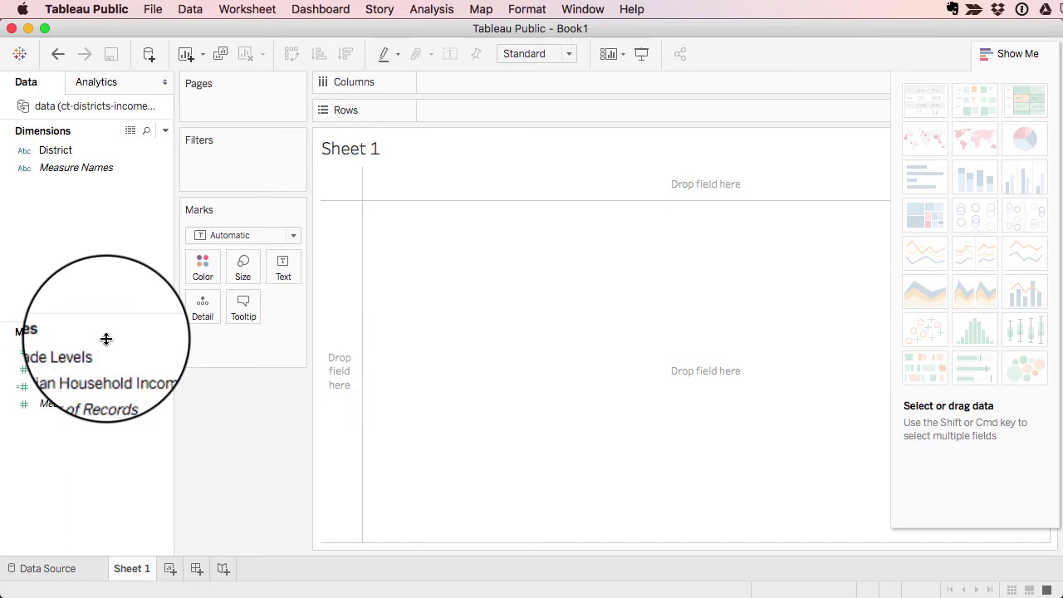
Plot Grade Levels on the vertical axis against Median Household Income horizontally
{"action": "left_click", "coordinate": [59, 352]}
{"action": "left_click", "coordinate": [59, 352]}
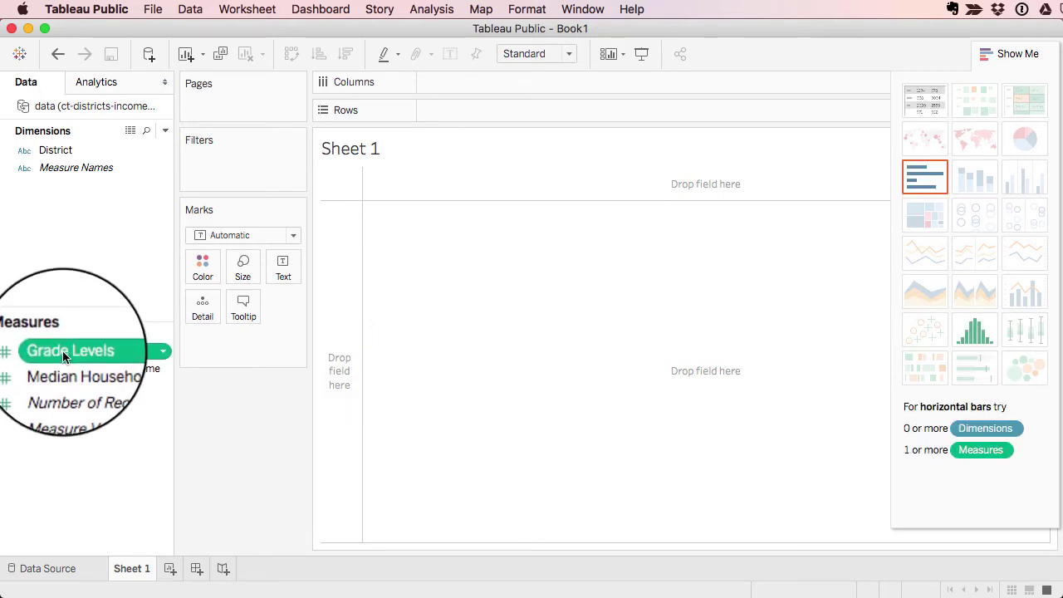
{"action": "left_click_drag", "start_coordinate": [63, 355], "coordinate": [456, 111]}
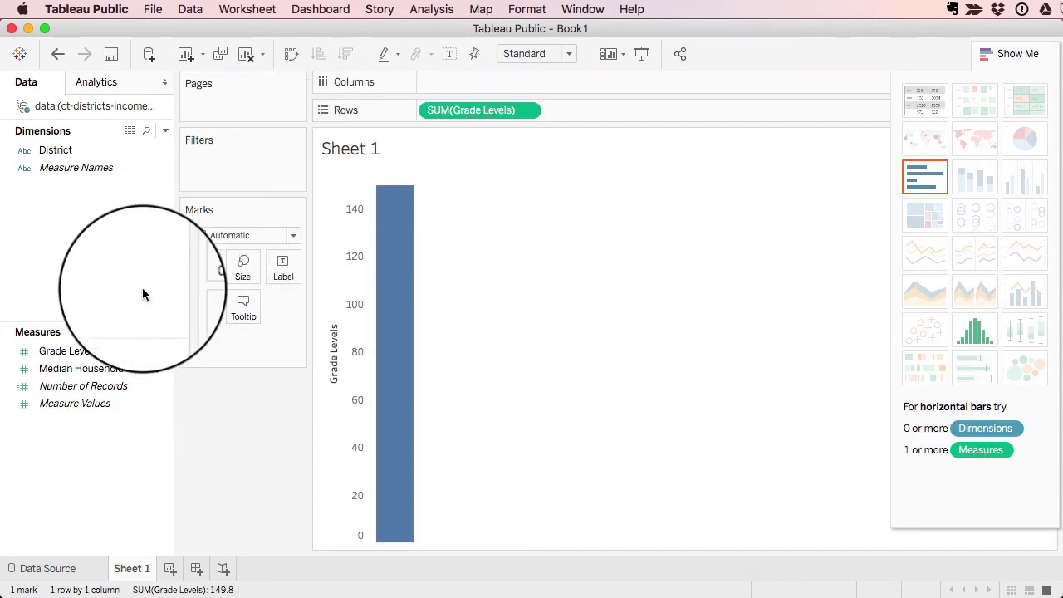
{"action": "left_click", "coordinate": [82, 371]}
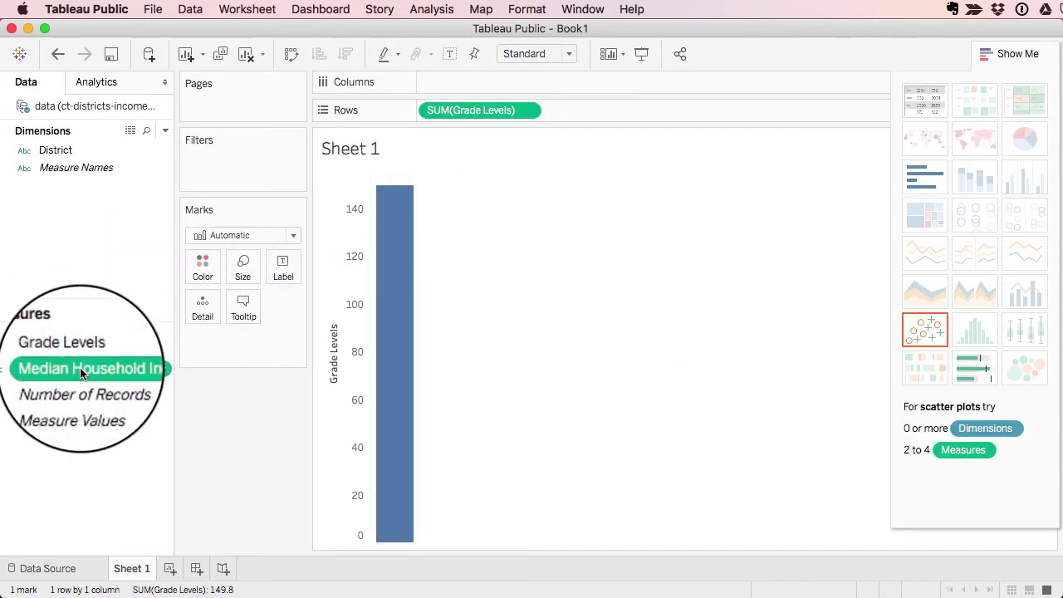
{"action": "left_click_drag", "start_coordinate": [82, 371], "coordinate": [462, 79]}
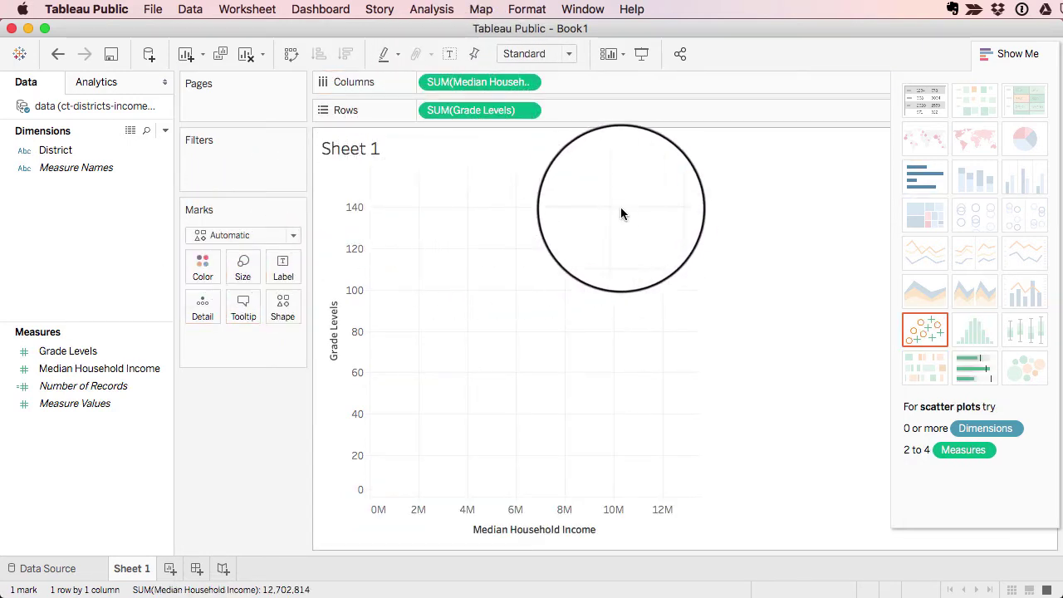
Add District to Detail so each of the 151 districts gets its own point
{"action": "mouse_move", "coordinate": [678, 197]}
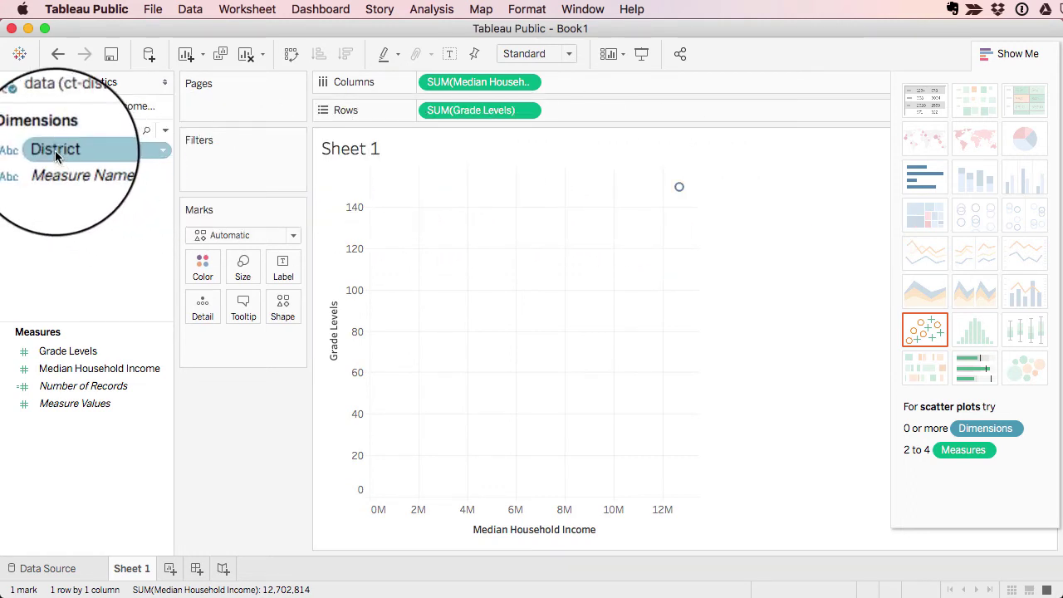
{"action": "left_click_drag", "start_coordinate": [55, 151], "coordinate": [217, 344]}
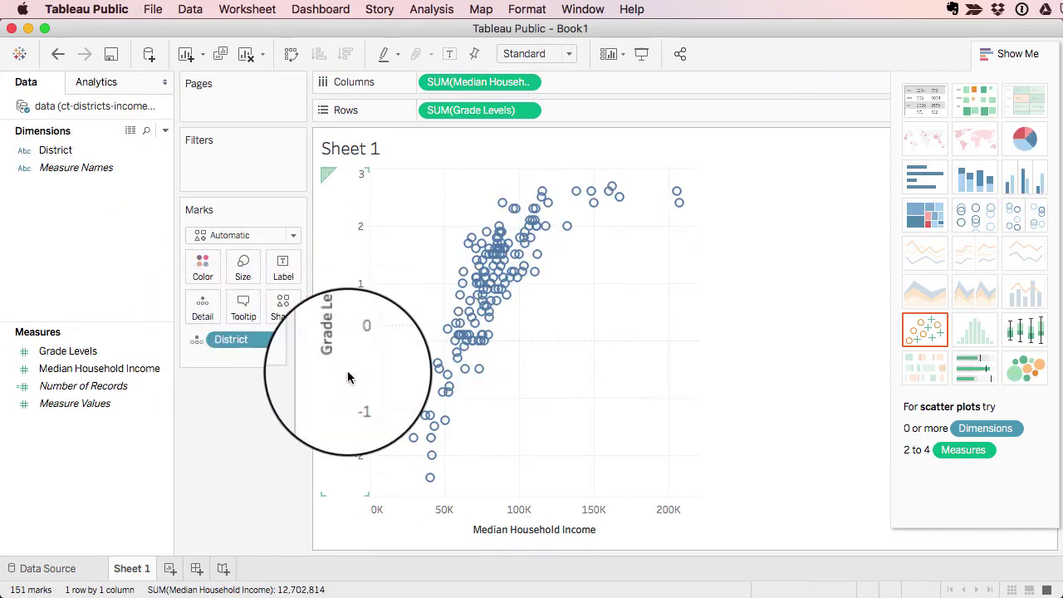
{"action": "mouse_move", "coordinate": [447, 419]}
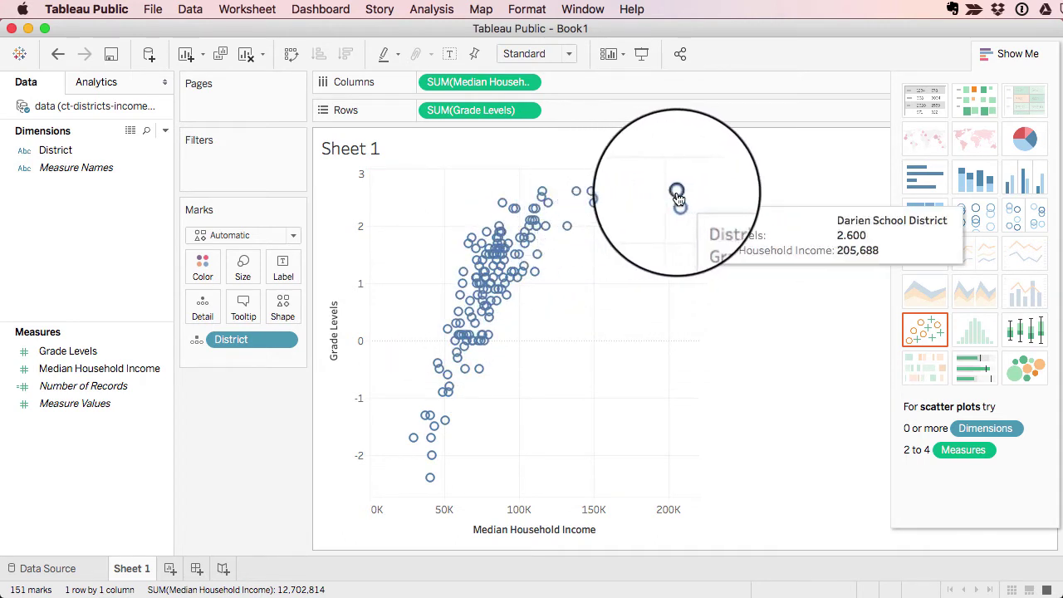
Replace <Sheet Name> with the title 'CT School Districts by Income and Grade Levels, 2009-13'
{"action": "double_click", "coordinate": [381, 148]}
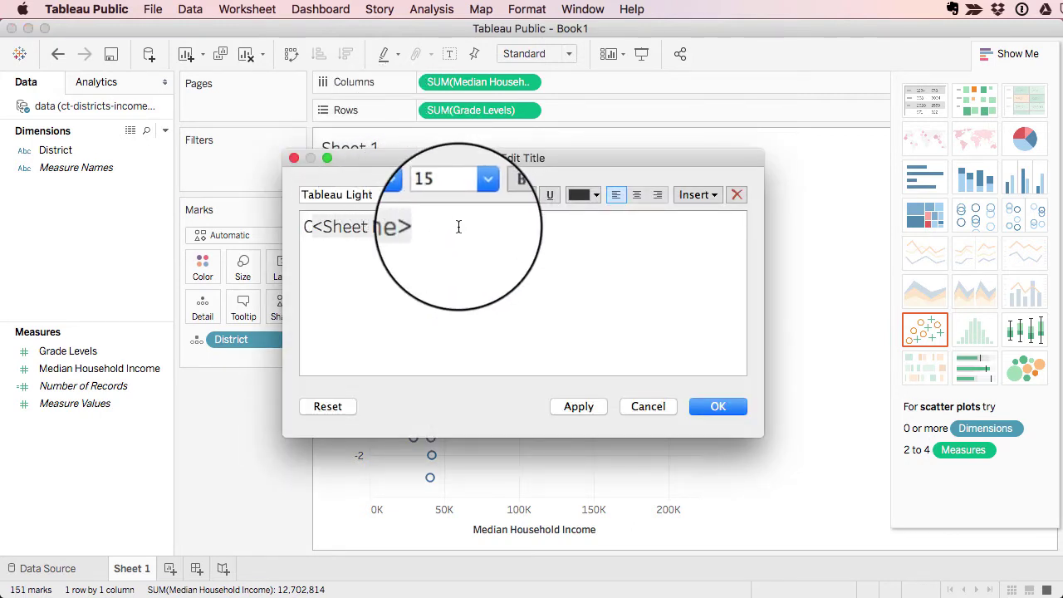
{"action": "left_click_drag", "start_coordinate": [458, 227], "coordinate": [324, 227]}
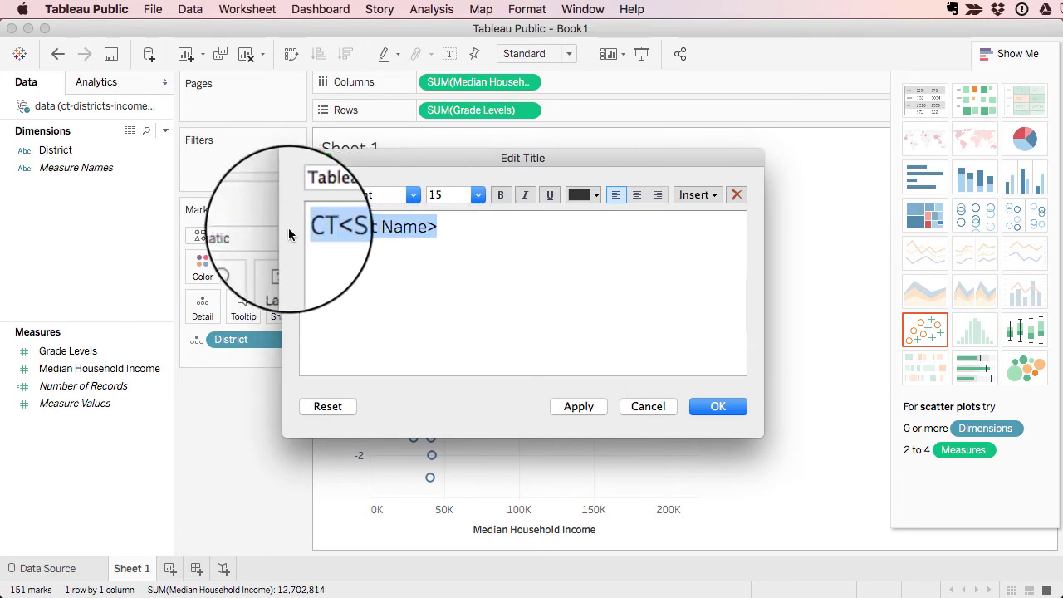
{"action": "key", "text": "BackSpace"}
{"action": "type", "text": "CT "}
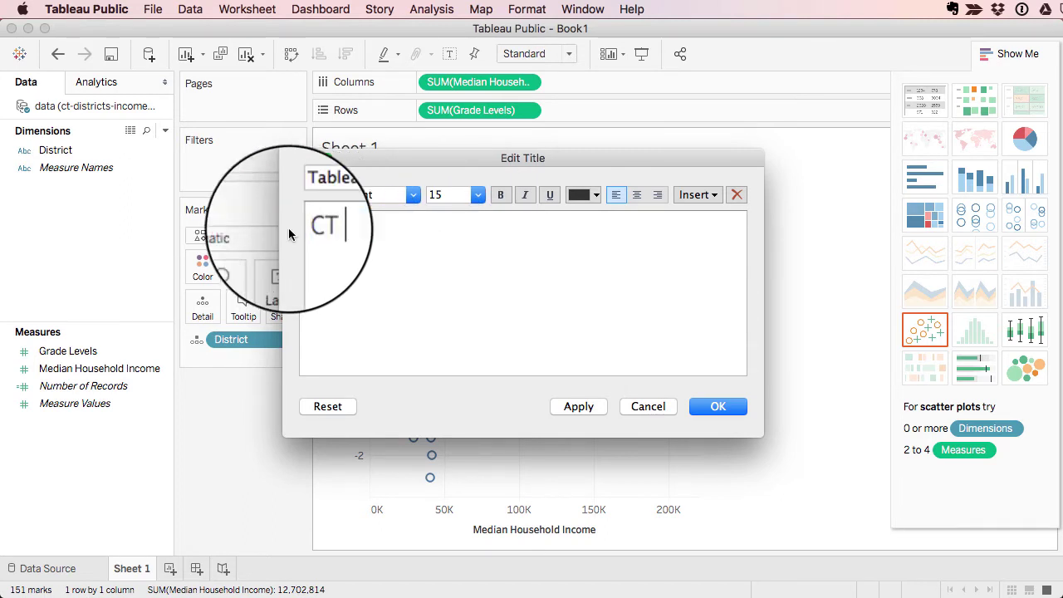
{"action": "type", "text": "School Districts by Income and Grade Levels, 2009-13"}
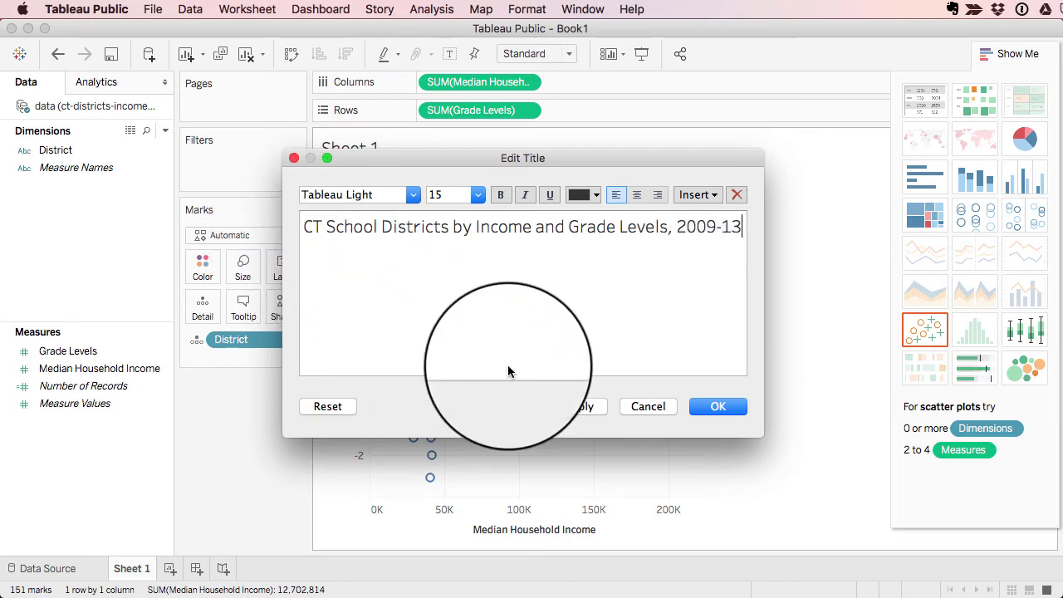
{"action": "left_click", "coordinate": [719, 406]}
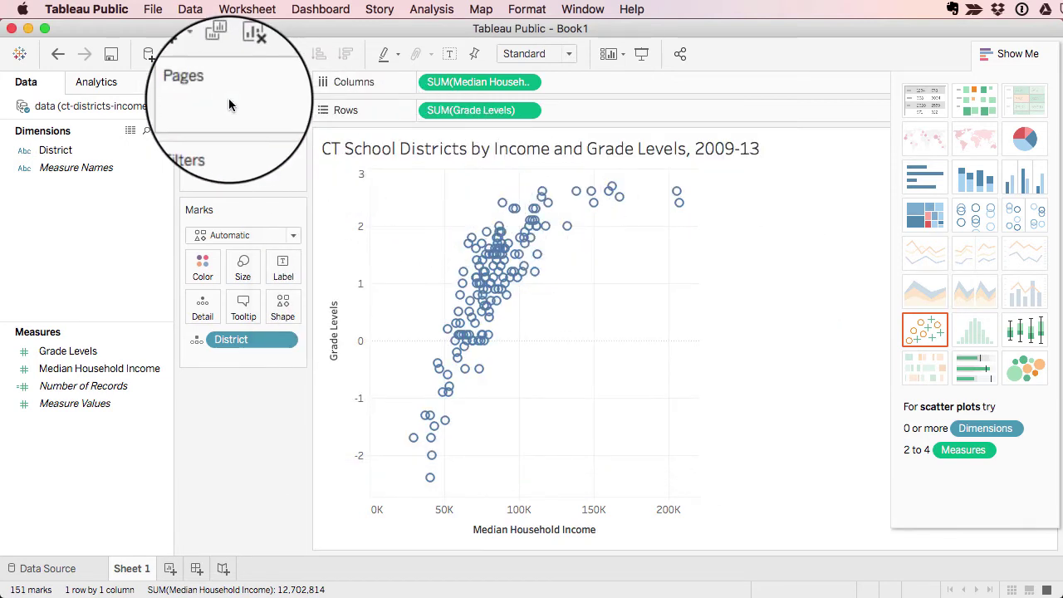
Sign in and save the workbook to Tableau Public as 'CT School Districts by Income and Grade Levels 2009-13'
{"action": "left_click", "coordinate": [154, 12]}
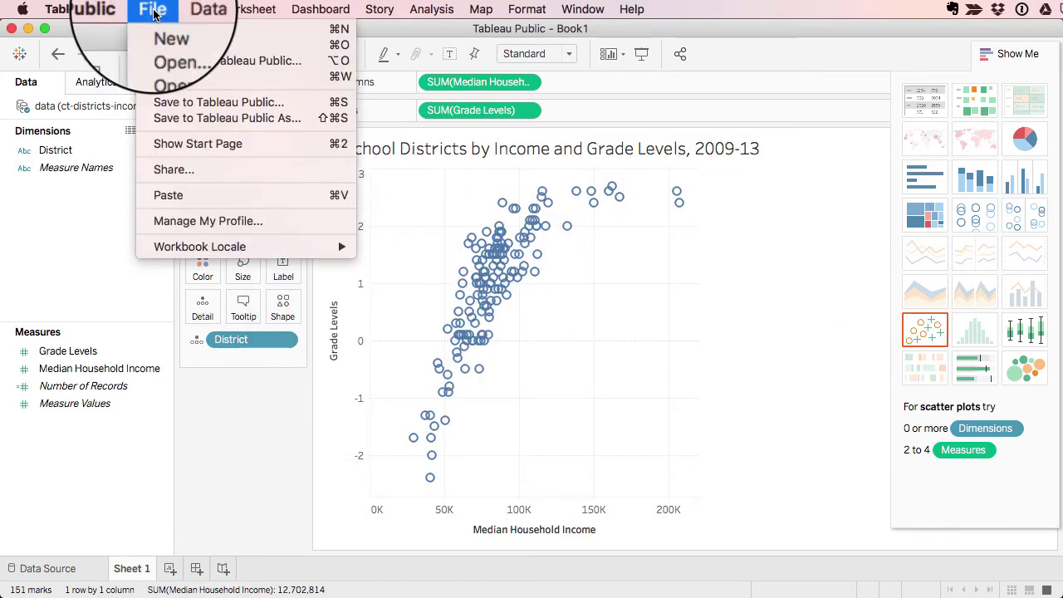
{"action": "left_click", "coordinate": [190, 122]}
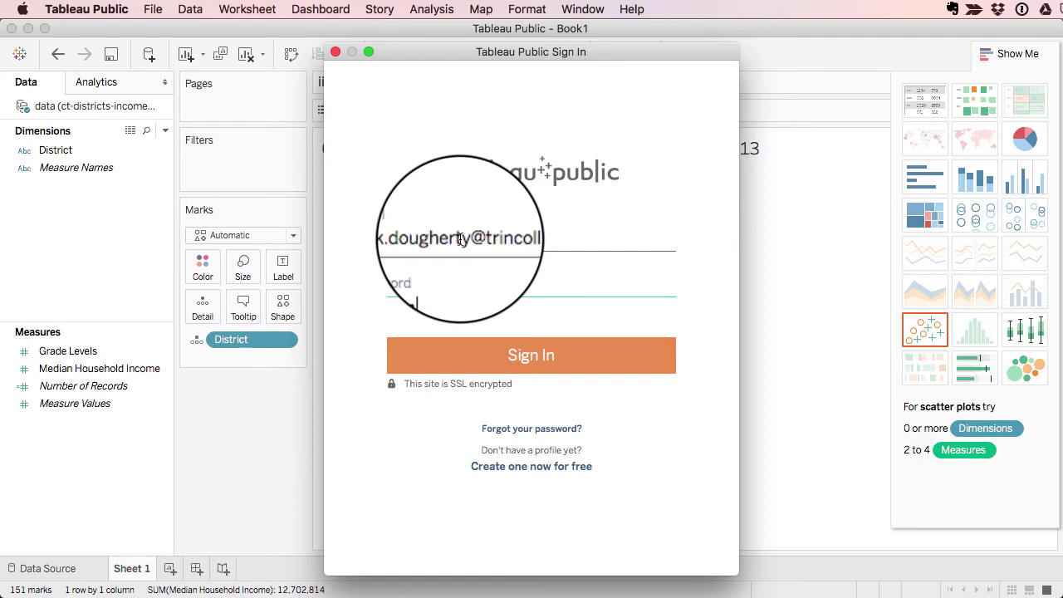
{"action": "left_click", "coordinate": [536, 357]}
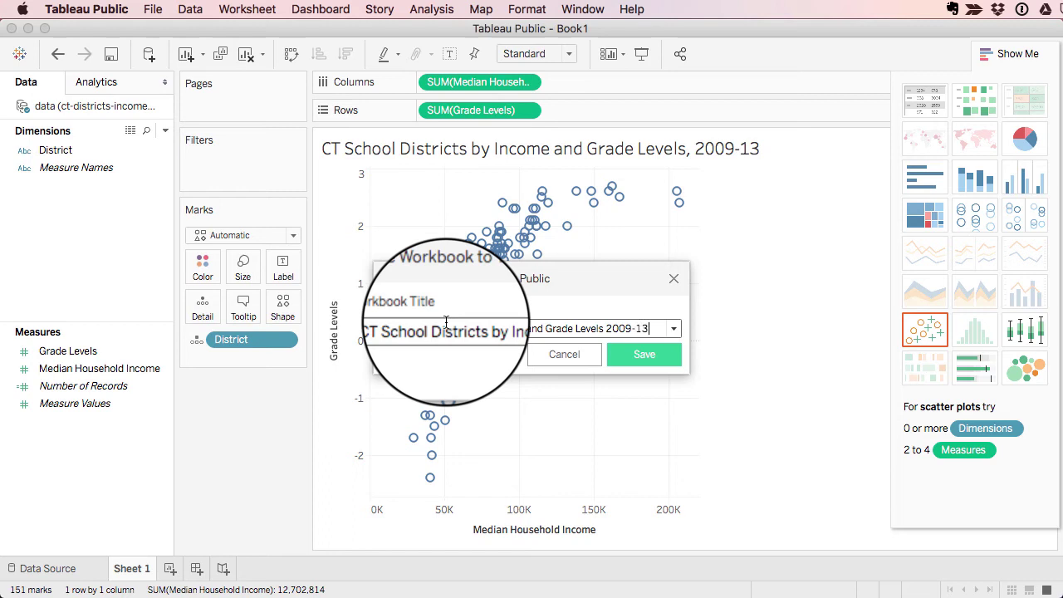
{"action": "left_click", "coordinate": [649, 361]}
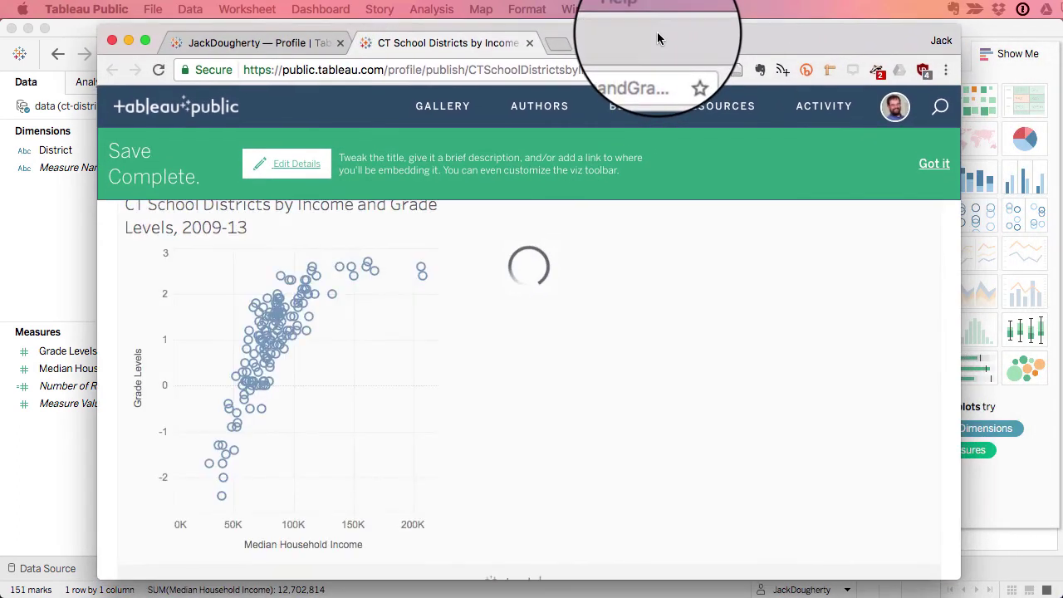
View the published scatter chart in Chrome and dismiss the Save Complete banner with Got it
{"action": "left_click_drag", "start_coordinate": [657, 39], "coordinate": [654, 32]}
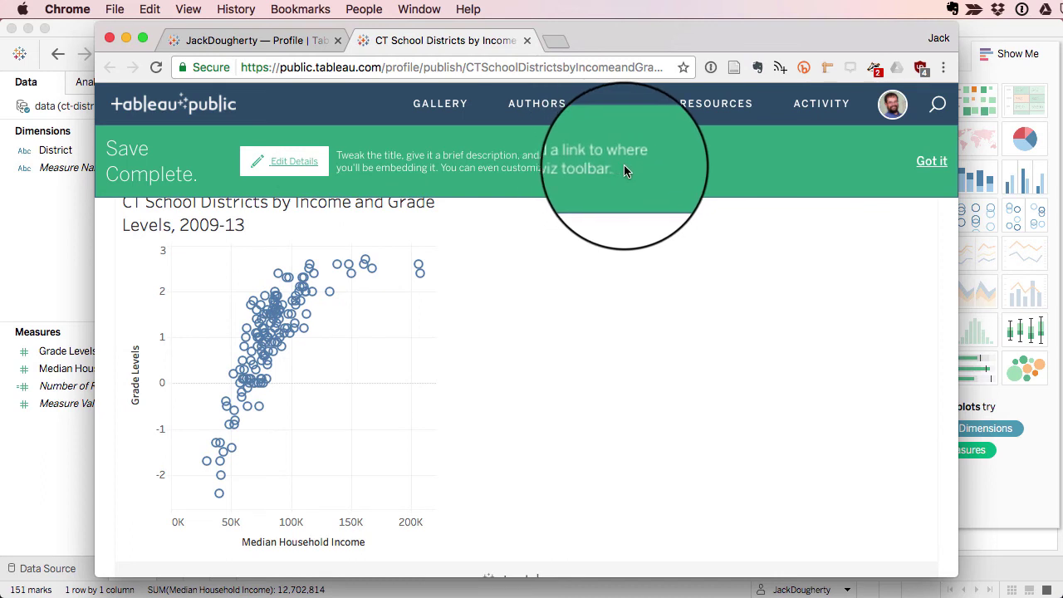
{"action": "left_click", "coordinate": [930, 165]}
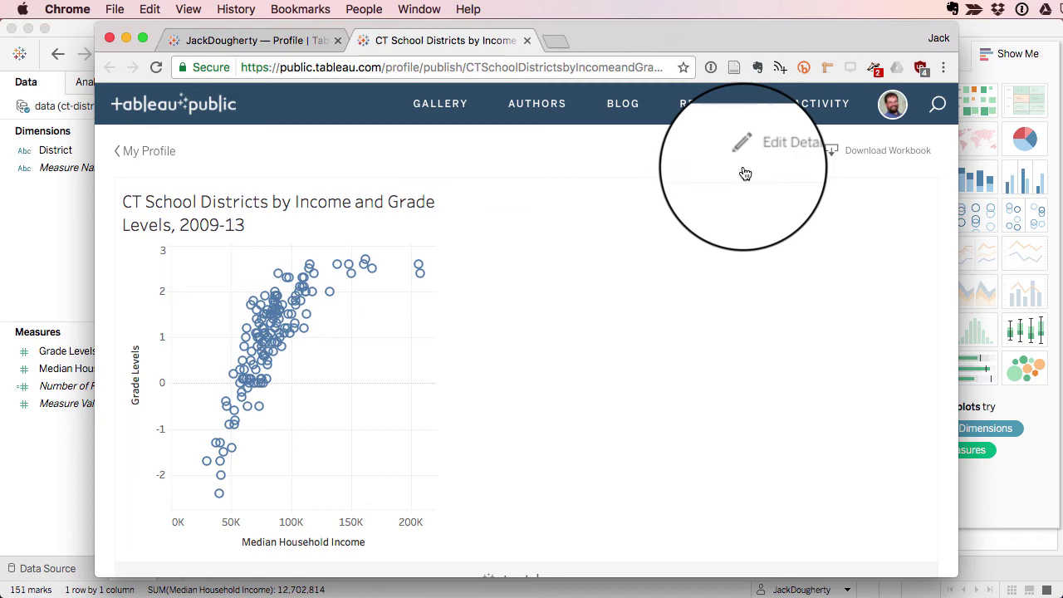
{"action": "left_click", "coordinate": [776, 151]}
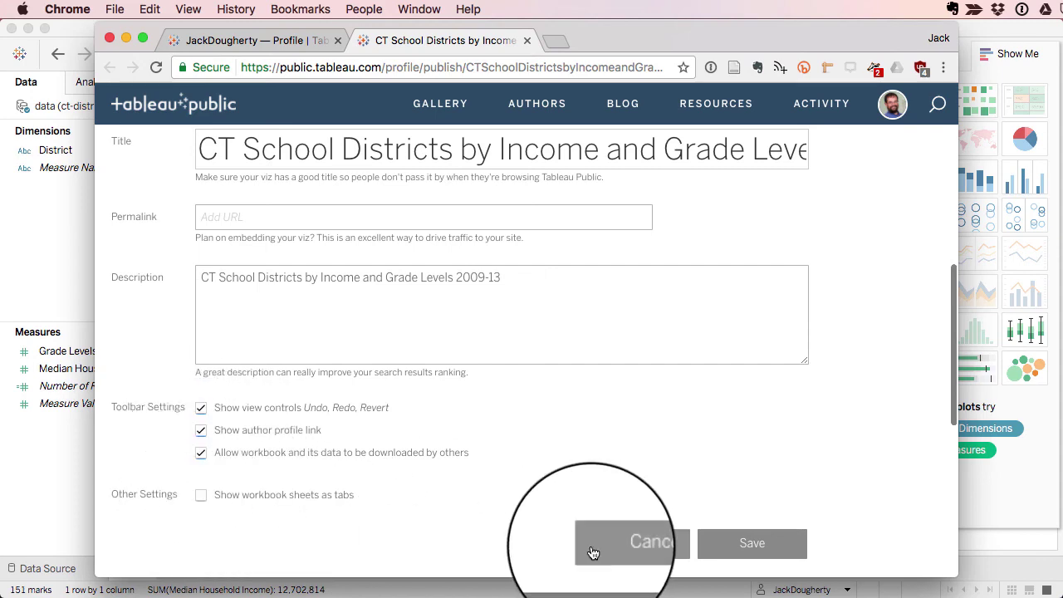
{"action": "left_click", "coordinate": [634, 544]}
{"action": "scroll", "coordinate": [666, 334], "scroll_direction": "up", "scroll_amount": 10}
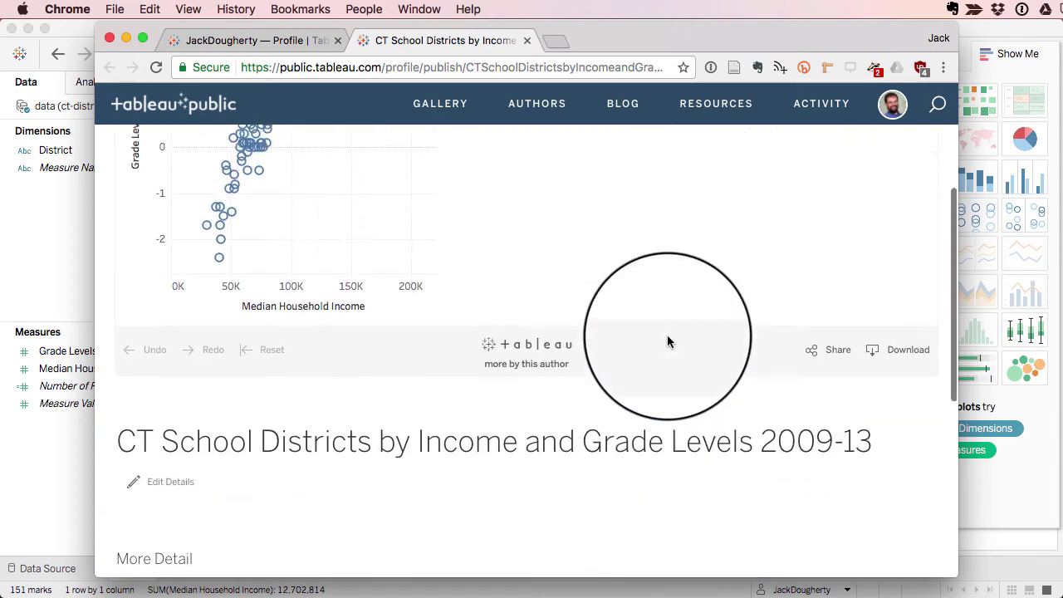
{"action": "scroll", "coordinate": [666, 340], "scroll_direction": "down", "scroll_amount": 2}
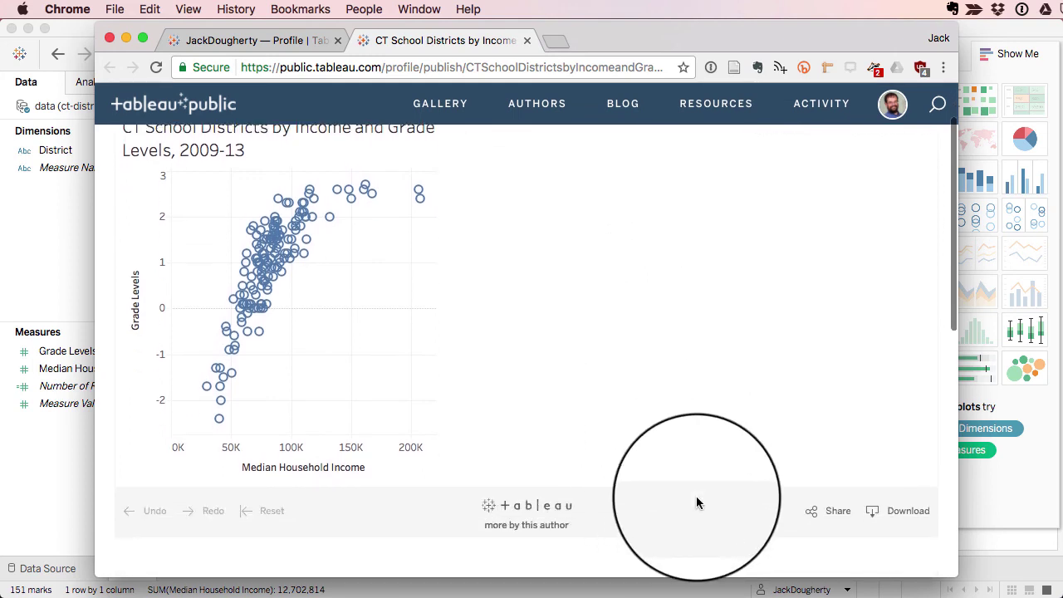
{"action": "left_click", "coordinate": [832, 509]}
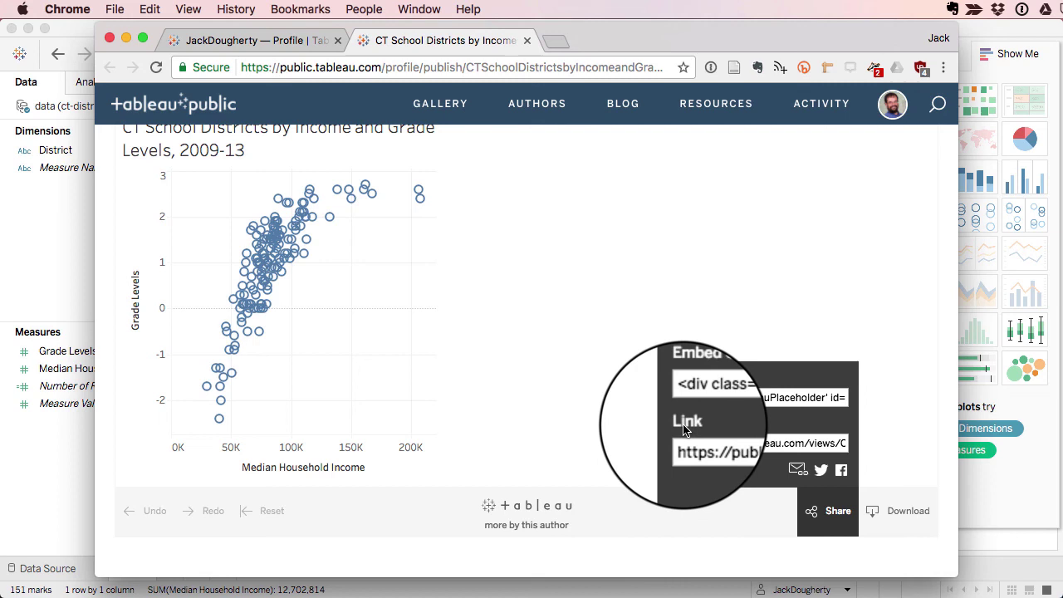
{"action": "left_click", "coordinate": [836, 512]}
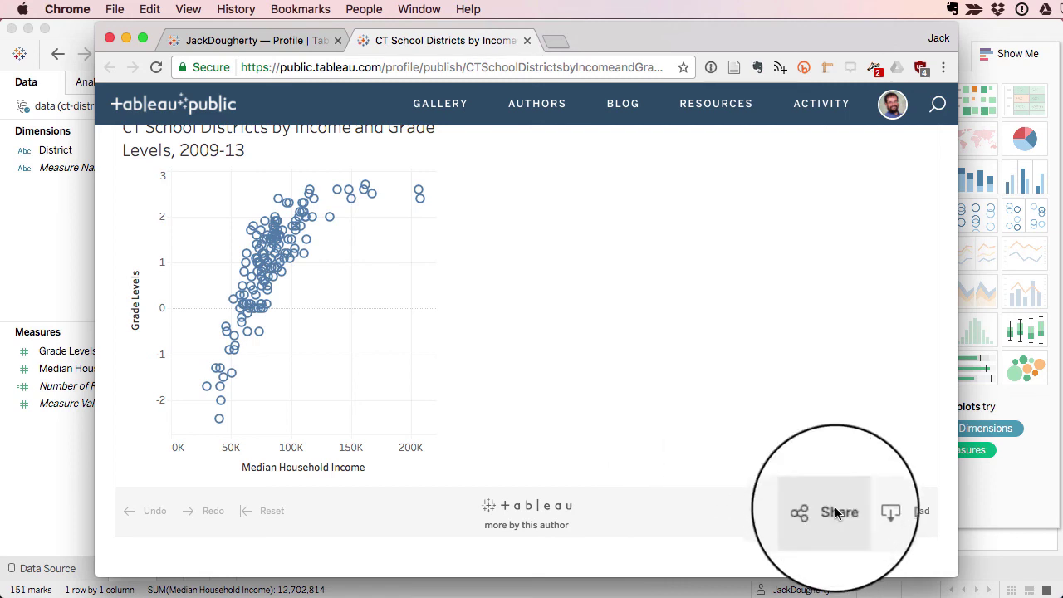